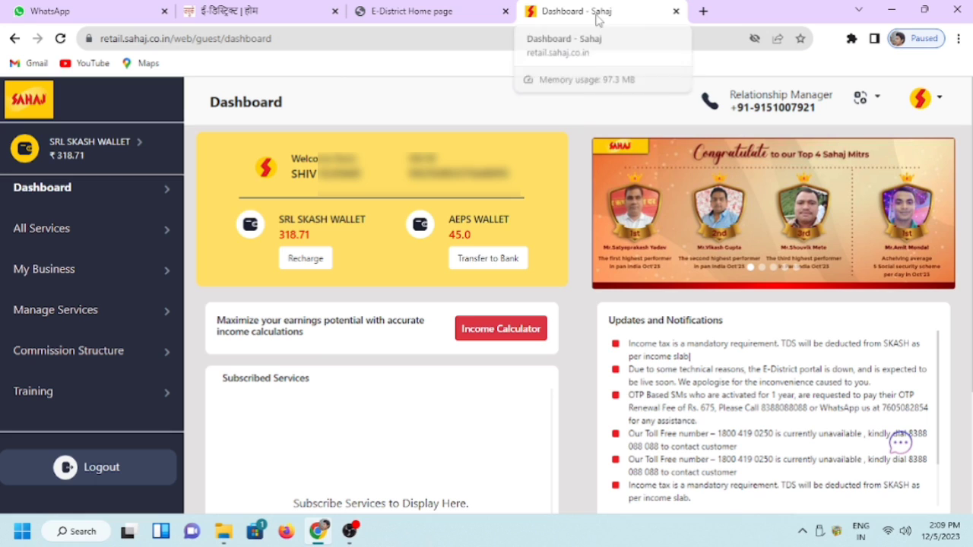
Step: Check the Sahaj wallet dashboard and open a new income certificate (आय प्रमाण पत्र) application form in the e-District portal
click(414, 11)
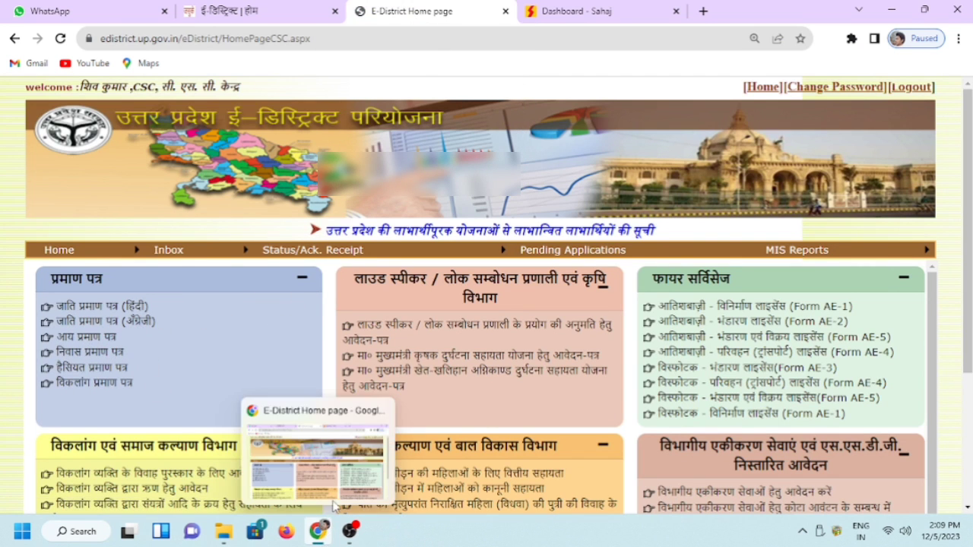
click(608, 10)
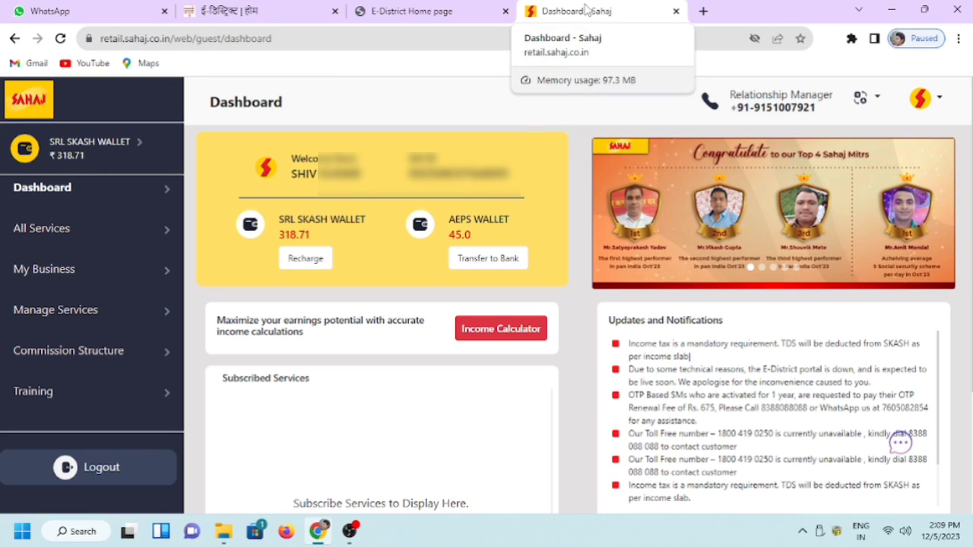
click(417, 12)
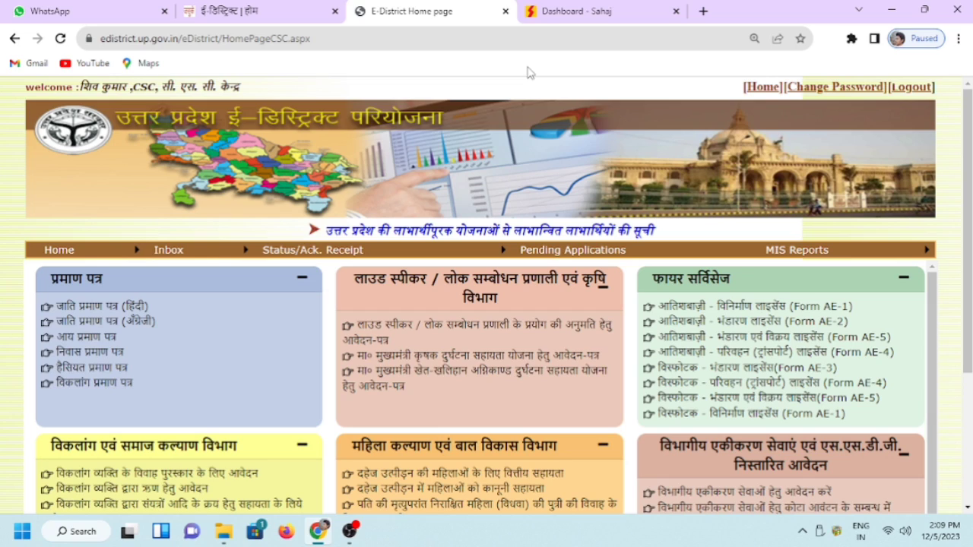
click(82, 339)
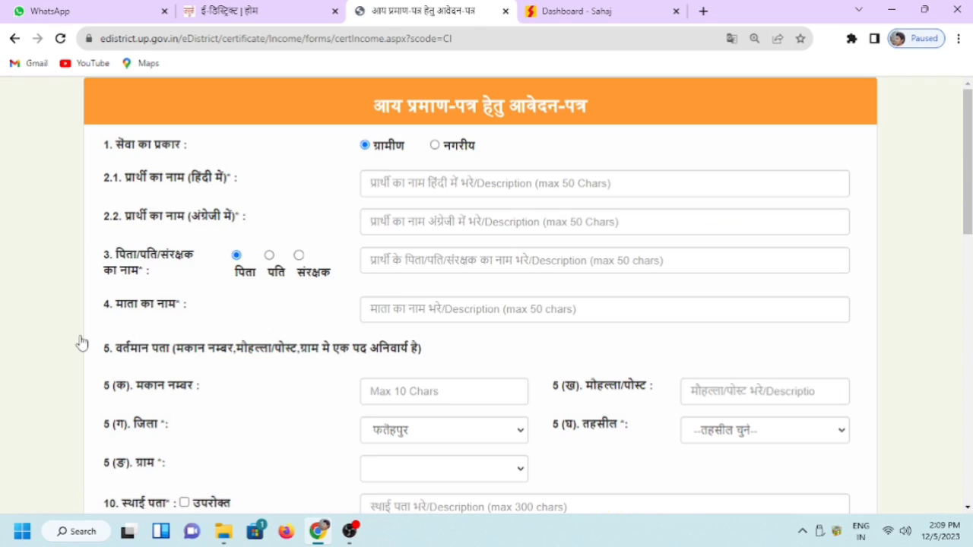
Step: Go through the income certificate application form to its end and register it with दर्ज करें
click(532, 190)
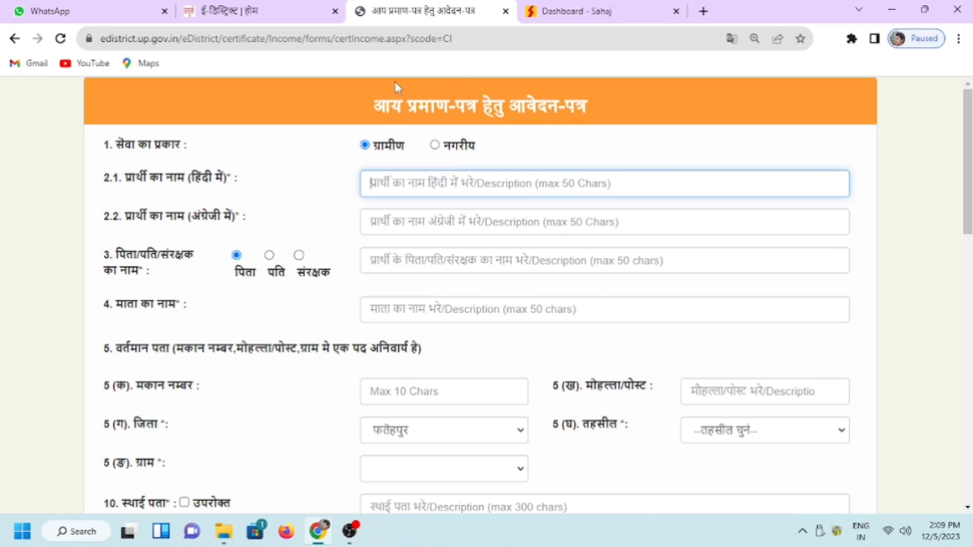
scroll(540, 217, down, 7)
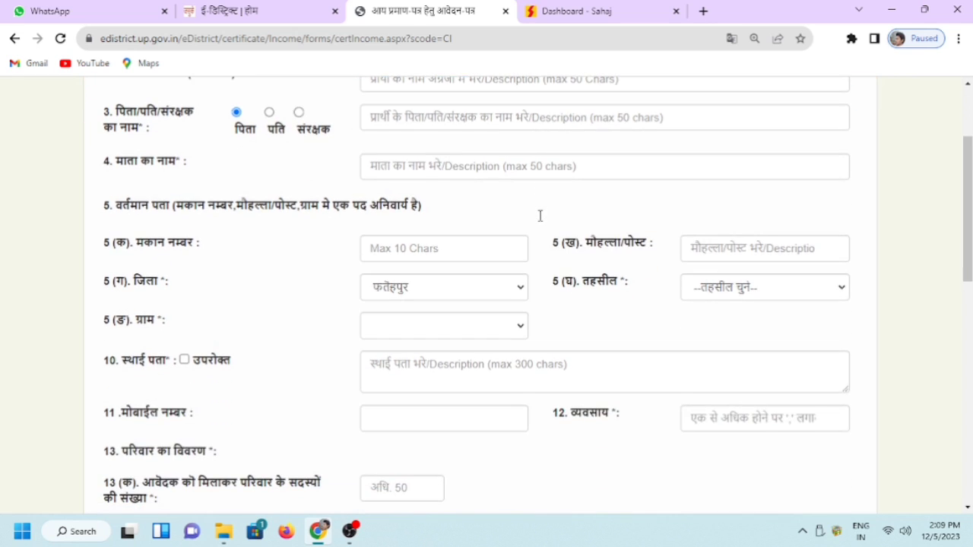
scroll(543, 257, down, 4)
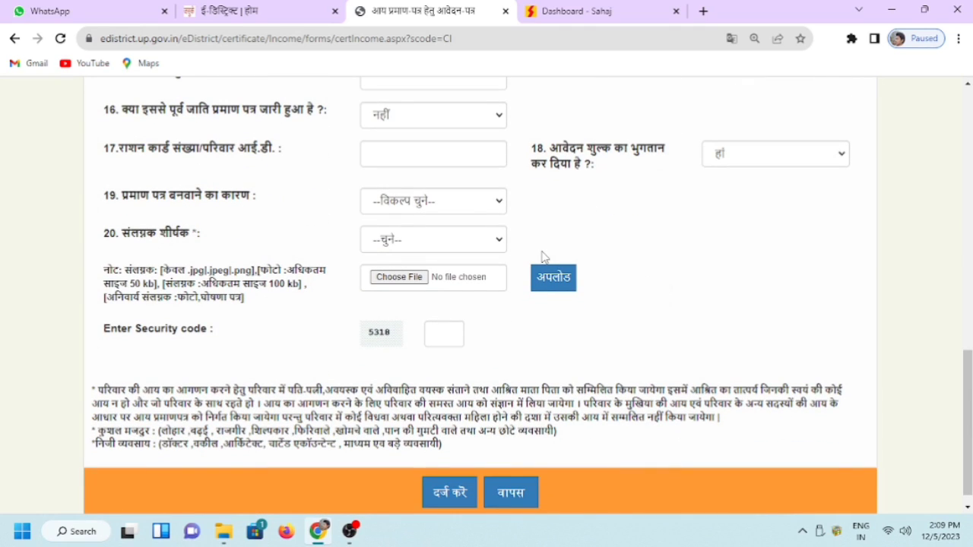
scroll(525, 351, down, 1)
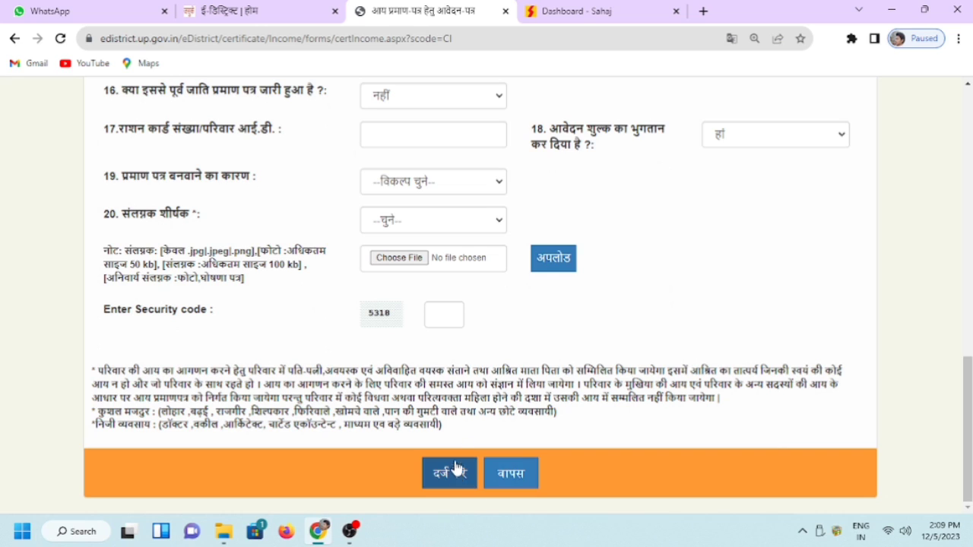
scroll(456, 423, up, 2)
scroll(455, 423, down, 2)
click(457, 483)
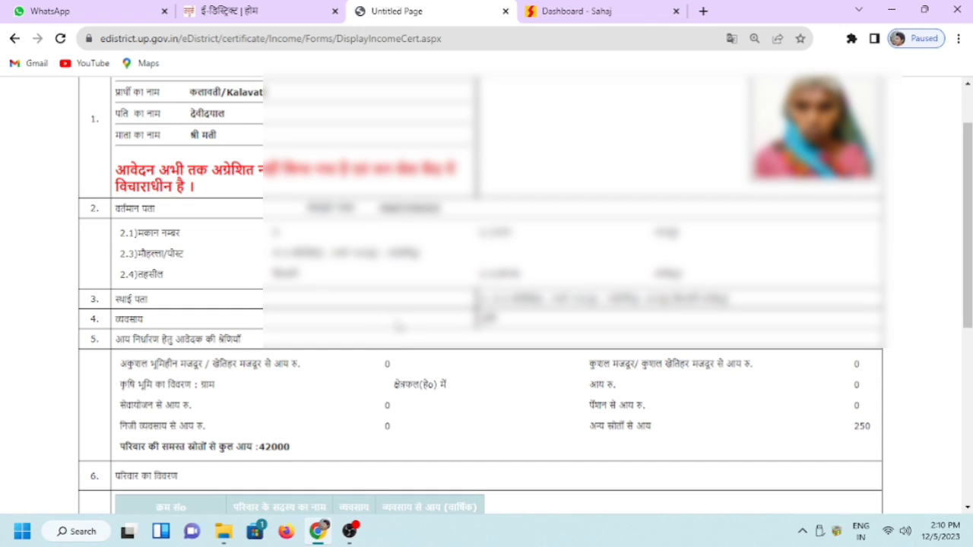
Step: Review the income certificate application preview, submit it for fee payment and highlight its application number
scroll(389, 334, down, 1)
scroll(396, 324, up, 2)
scroll(396, 325, down, 5)
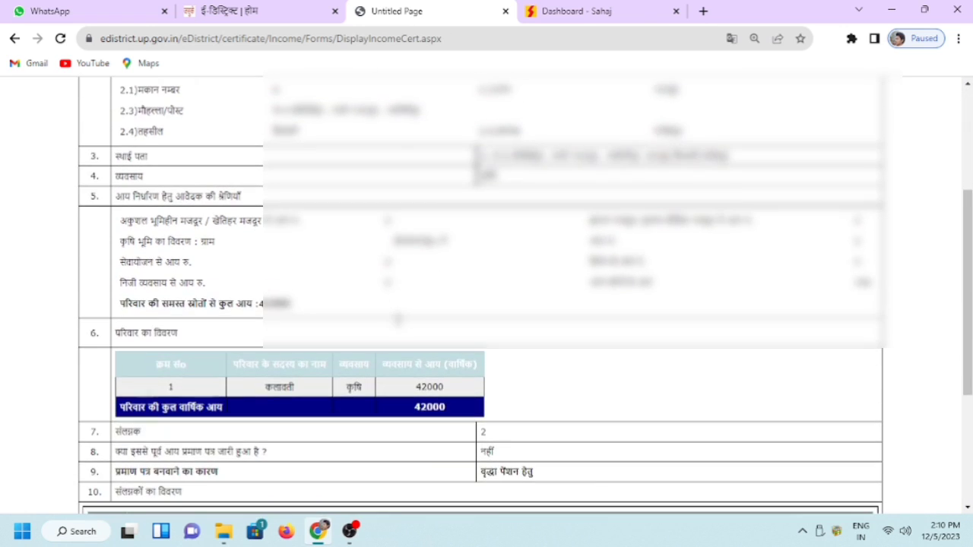
scroll(396, 327, down, 1)
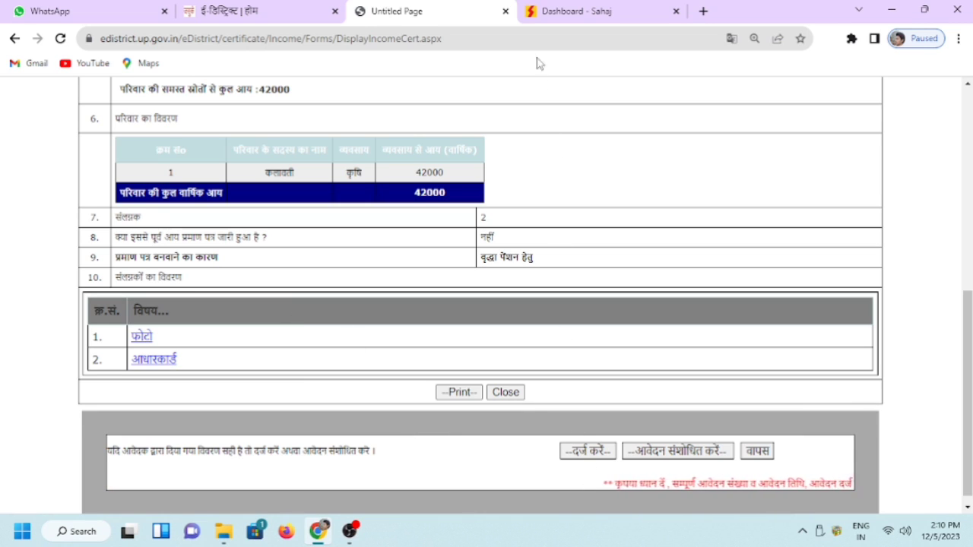
click(552, 14)
click(414, 11)
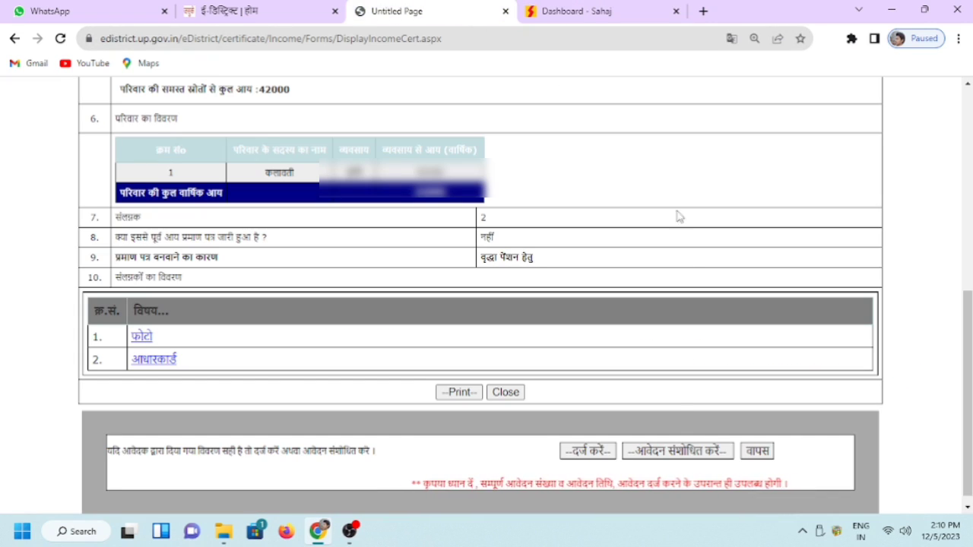
click(583, 451)
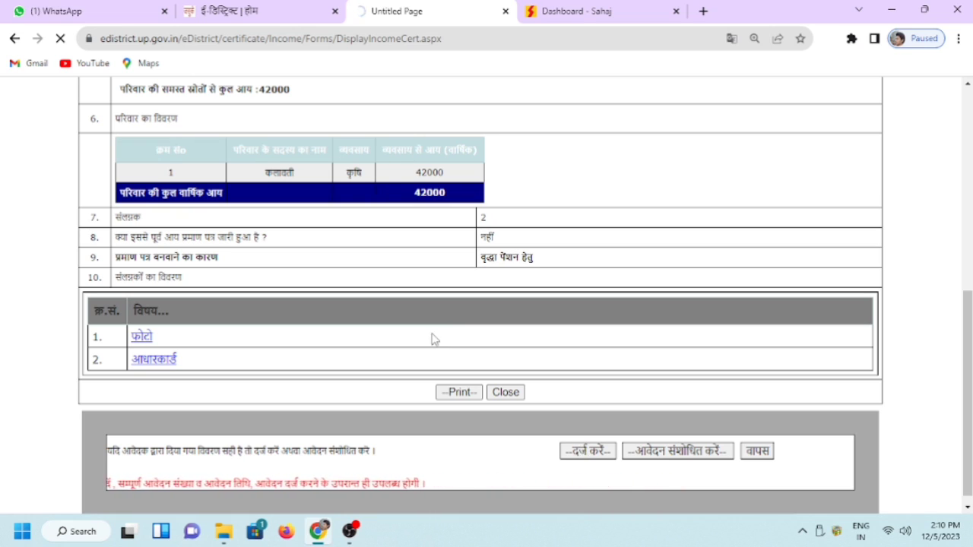
scroll(434, 342, up, 6)
drag(289, 124, 198, 124)
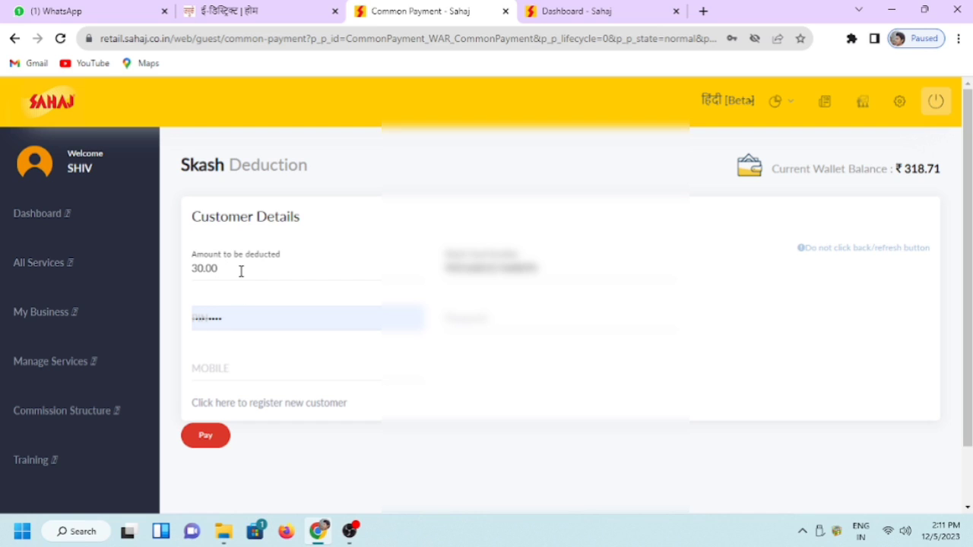
Step: Pay the 30.00 Skash deduction by entering the wallet PIN and password, and close the payment receipt page
click(255, 313)
text(••)
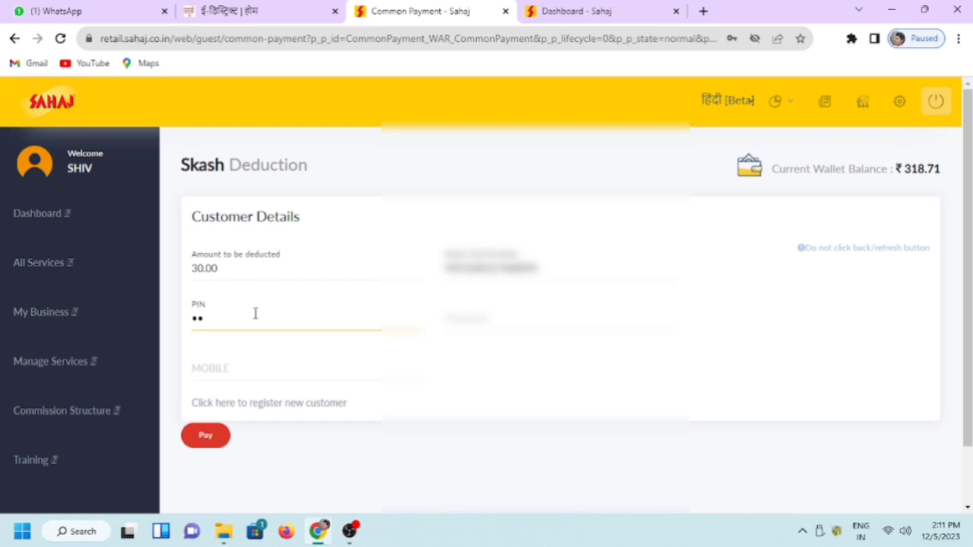
key(BackSpace)
key(BackSpace)
text(••)
click(511, 326)
click(552, 380)
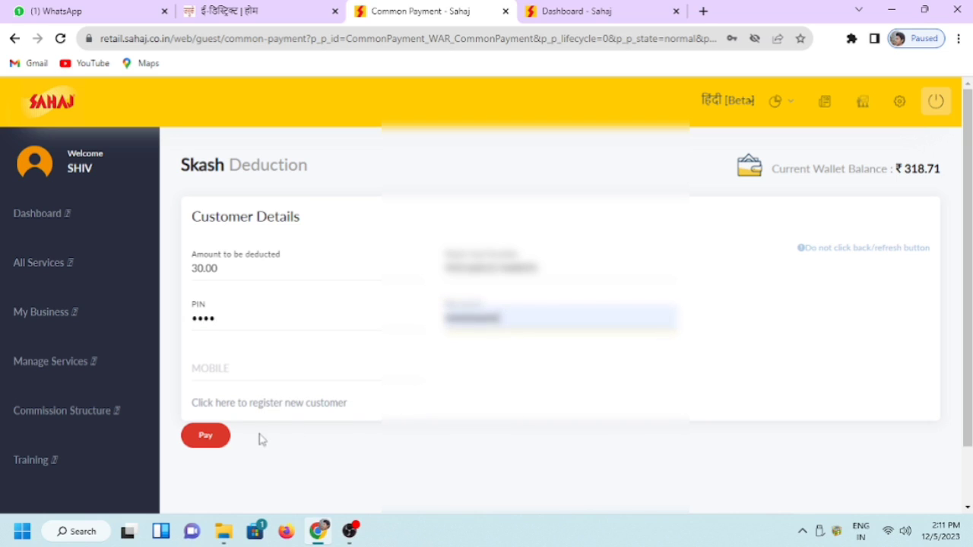
click(206, 437)
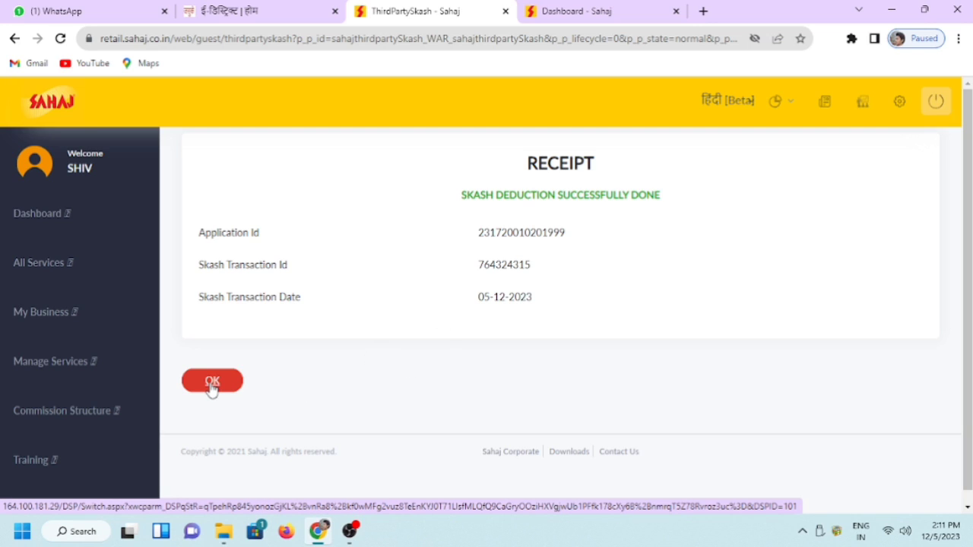
click(211, 385)
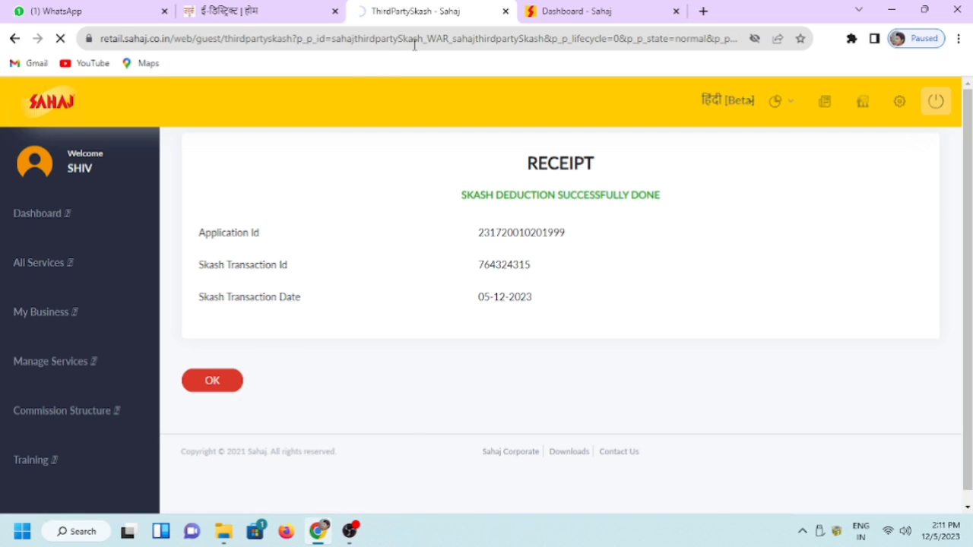
click(506, 11)
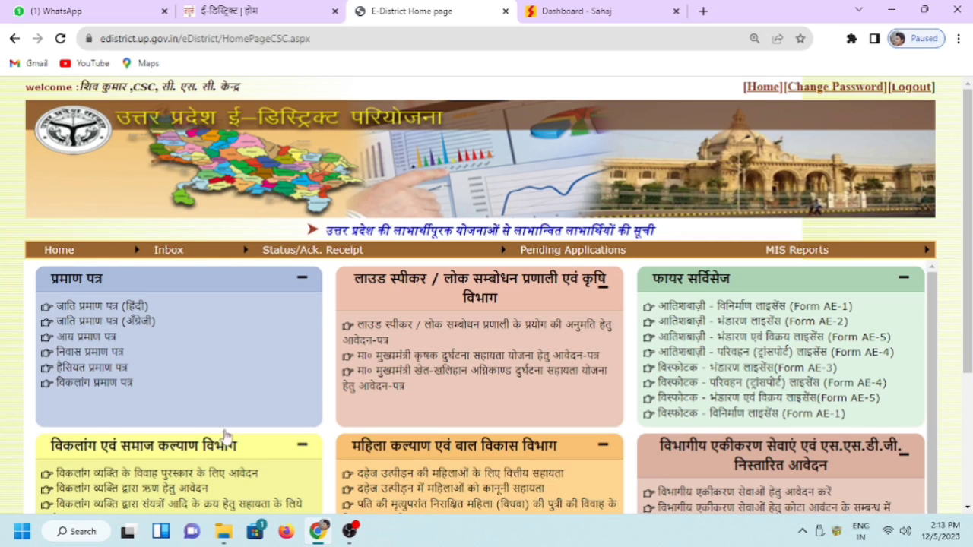
Step: Look through a blank income certificate application form and go back to the e-District home page
click(98, 343)
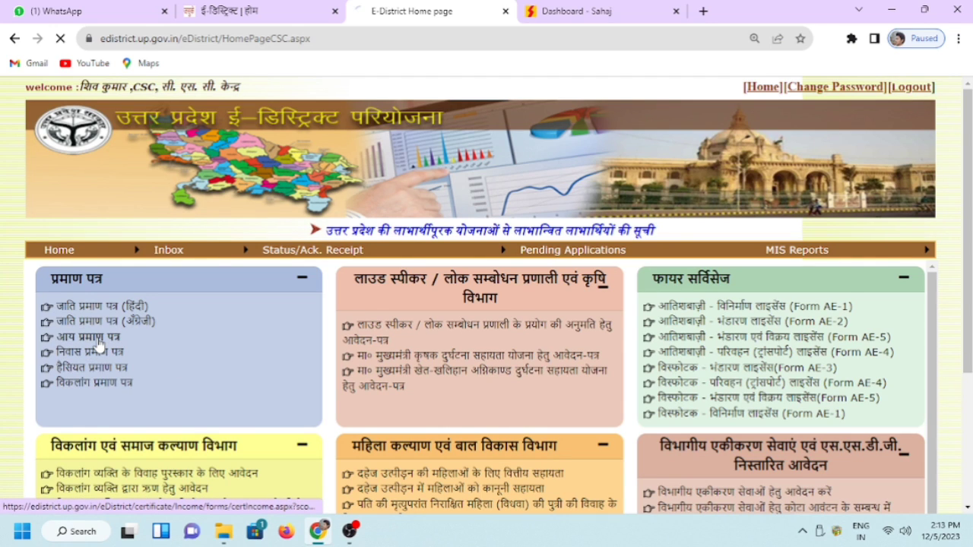
scroll(494, 163, down, 10)
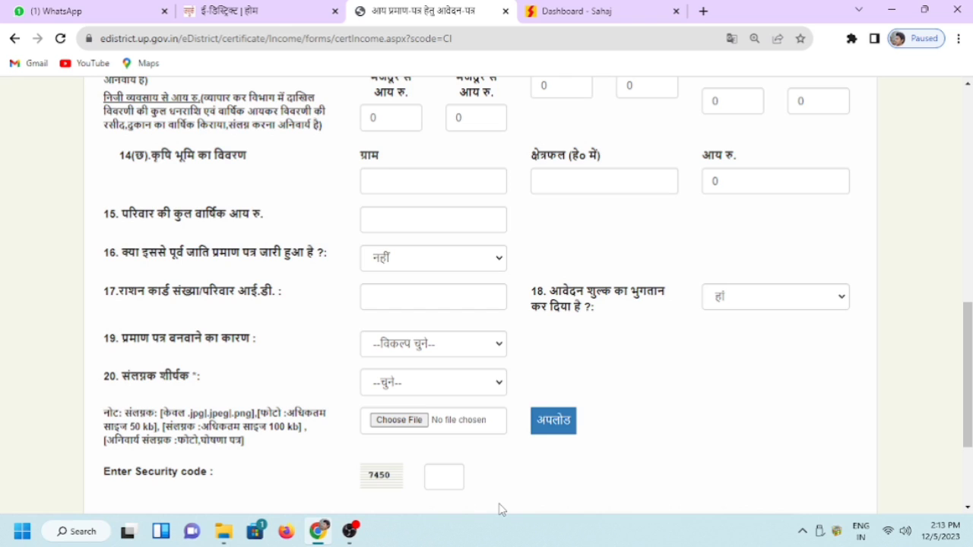
scroll(500, 508, up, 1)
scroll(505, 506, down, 3)
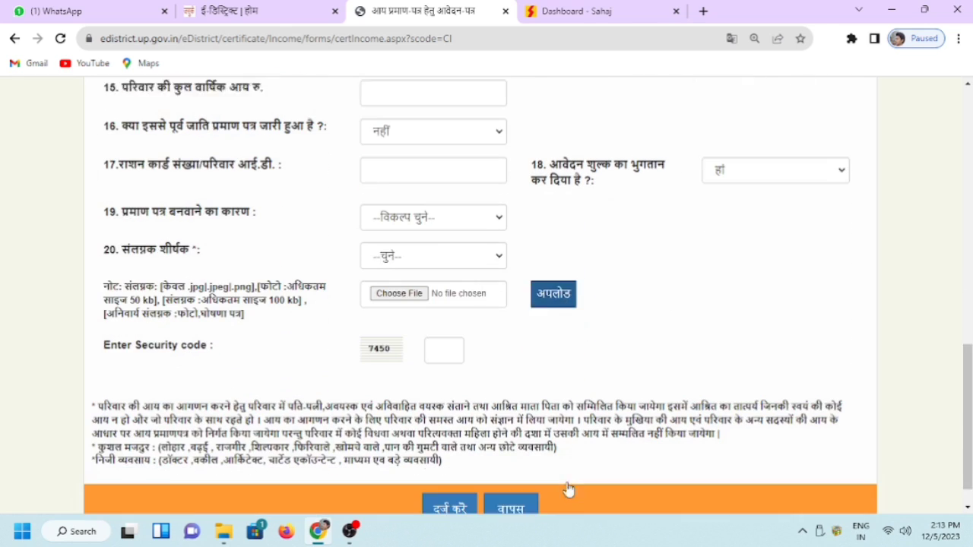
click(511, 502)
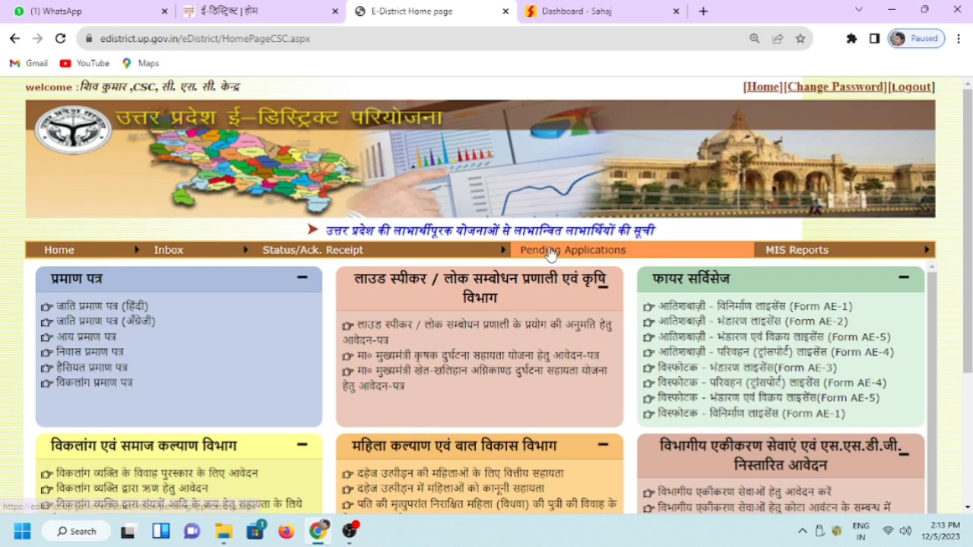
Step: Open the applicant's income certificate application from the pending applications list and submit it with दर्ज करें
click(593, 257)
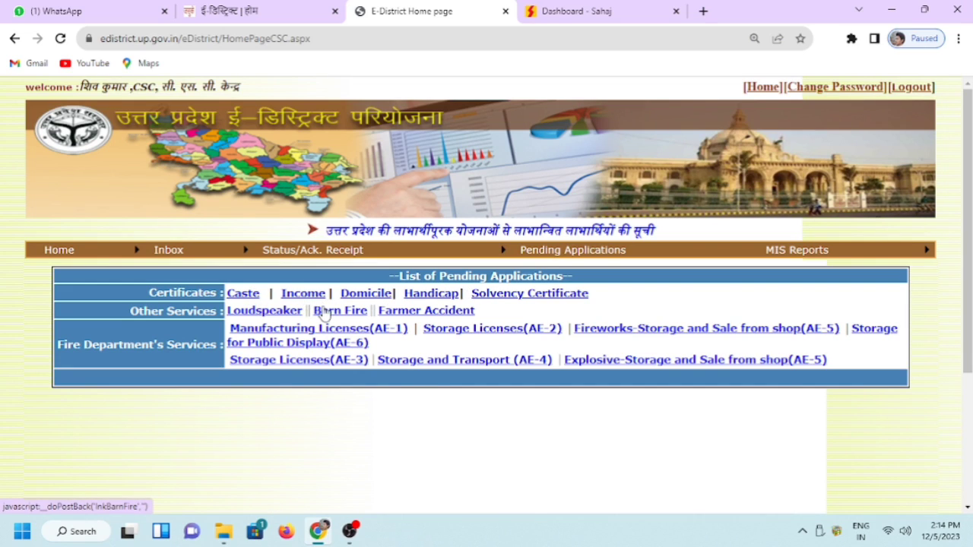
click(304, 294)
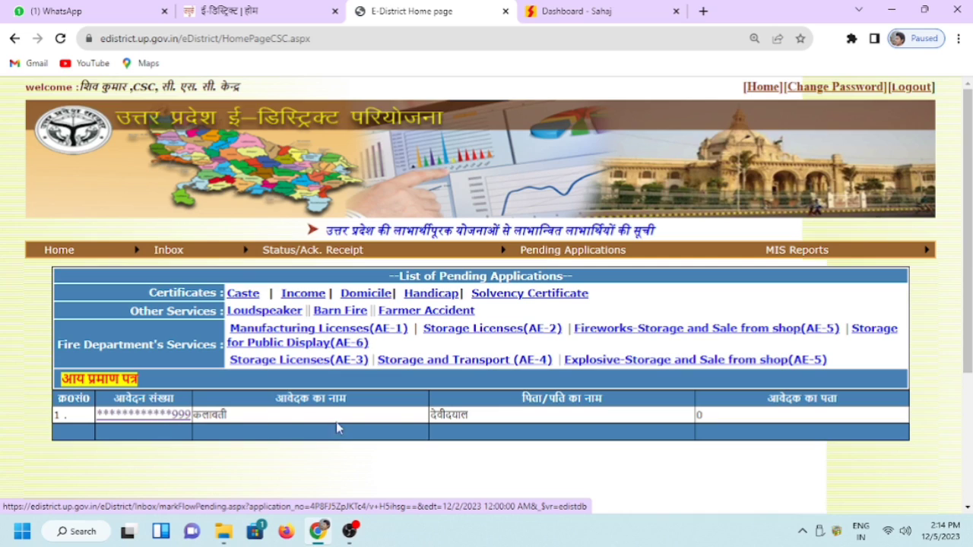
click(178, 420)
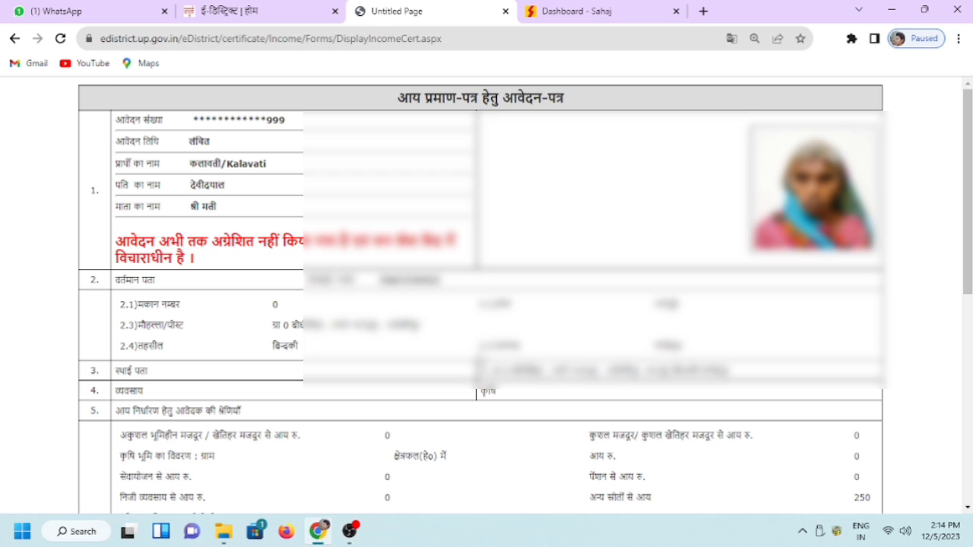
scroll(487, 296, down, 7)
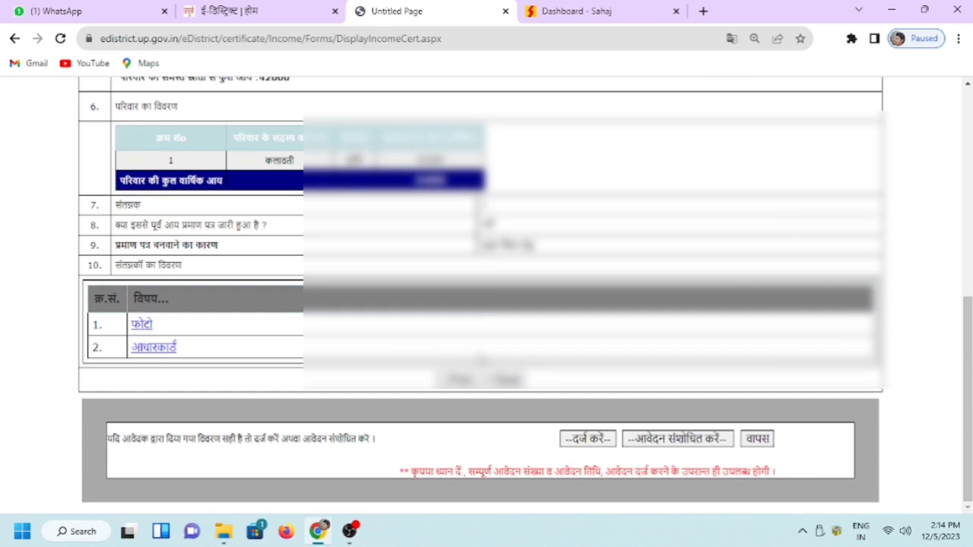
click(595, 443)
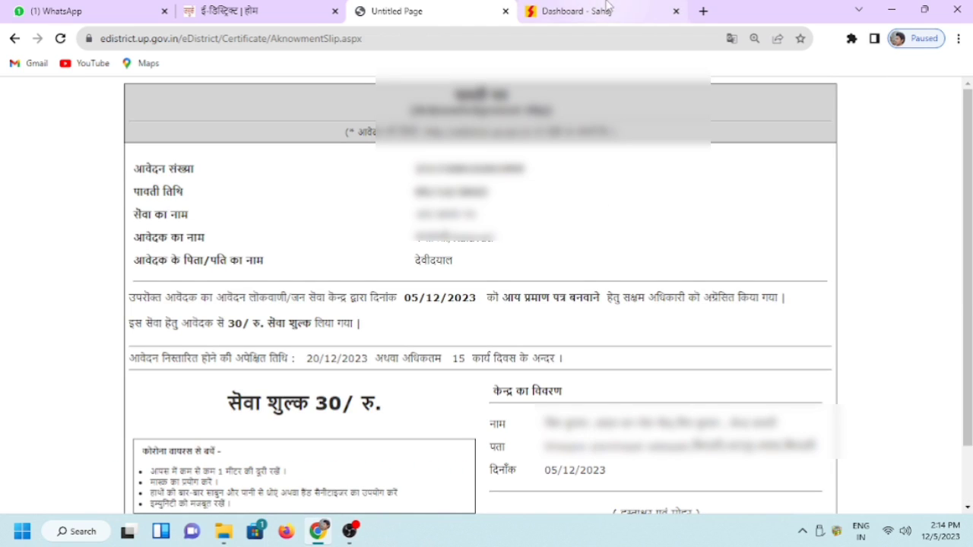
Step: Examine the acknowledgement slip of the submitted application and check the Skash wallet on the Sahaj dashboard
scroll(575, 229, down, 1)
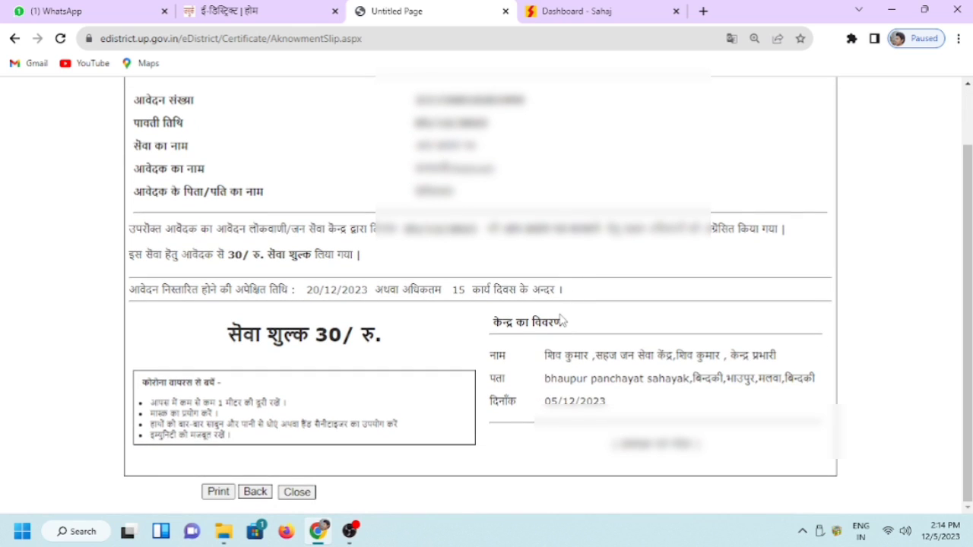
scroll(472, 349, up, 1)
click(571, 14)
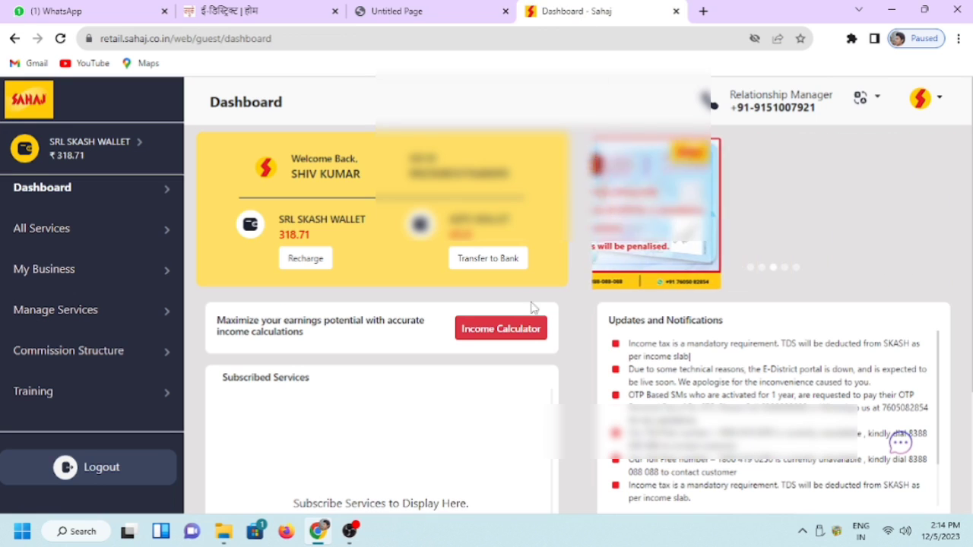
click(401, 9)
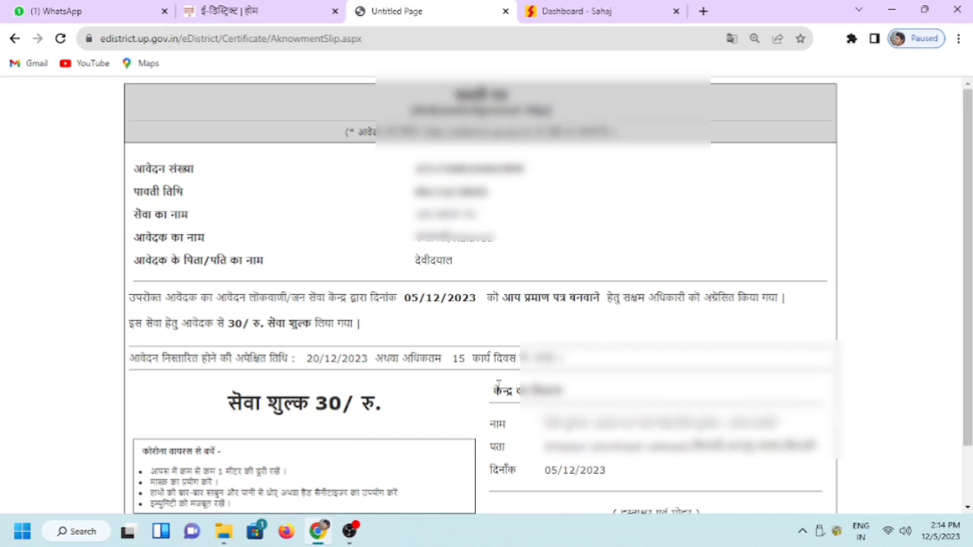
scroll(499, 386, down, 1)
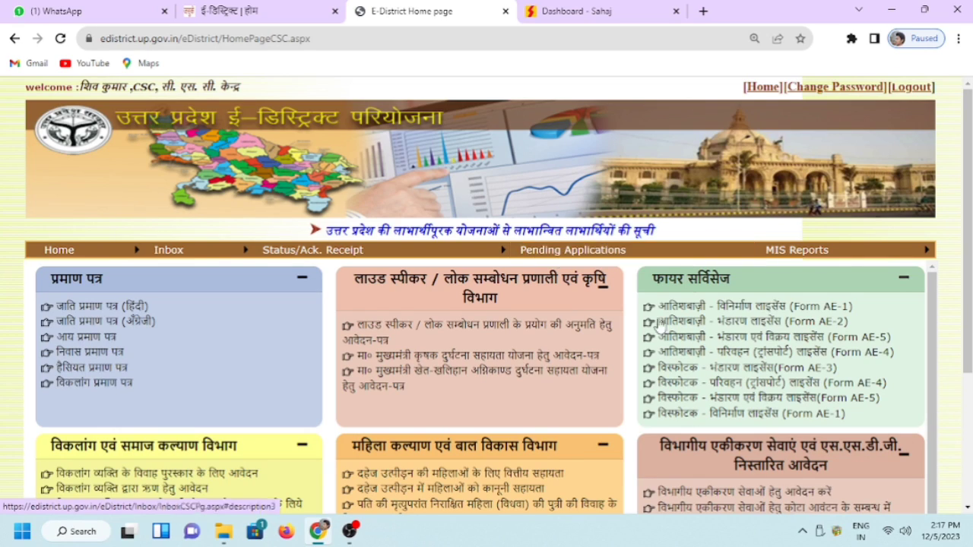
Step: Open the e-District inbox of submitted applications
mouse_move(180, 257)
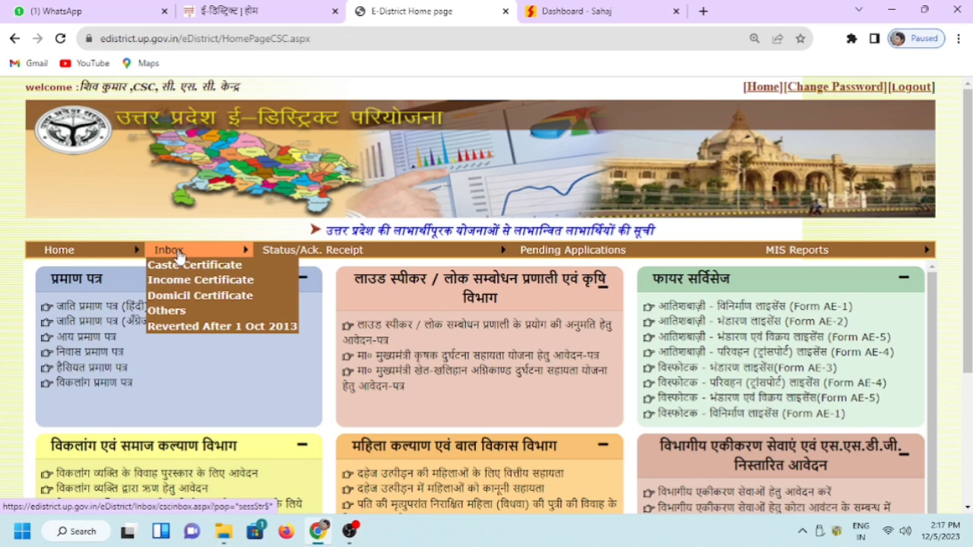
click(179, 257)
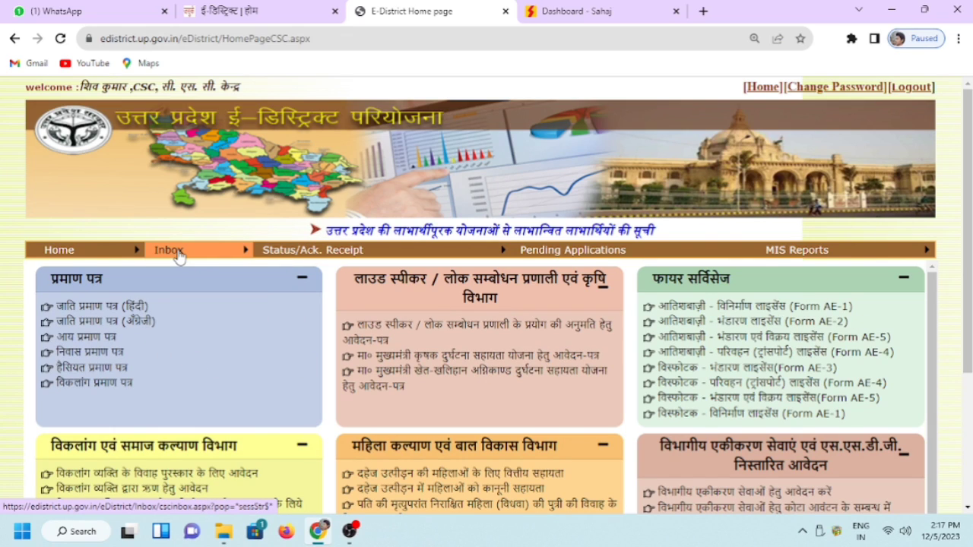
click(180, 256)
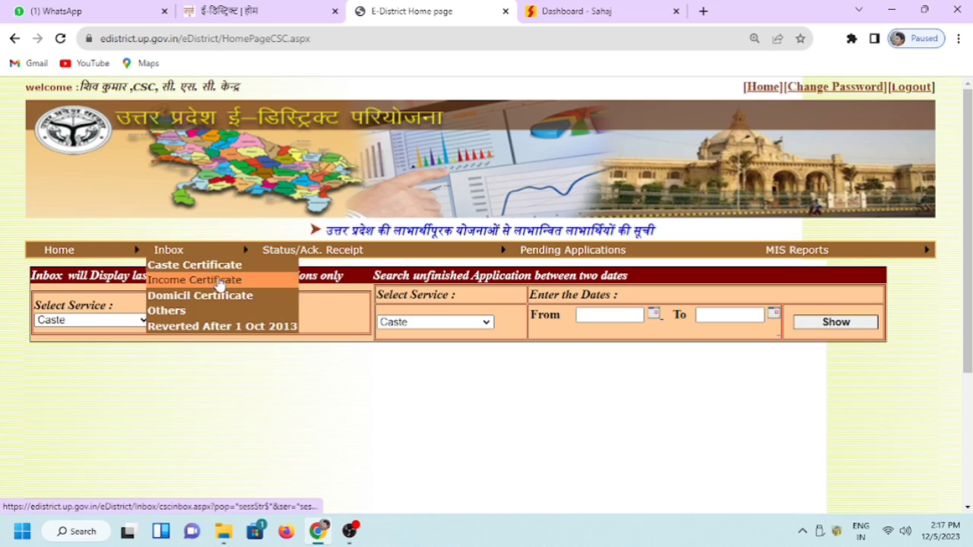
Step: List the unfinished Income applications of the last 30 days in the inbox
click(130, 327)
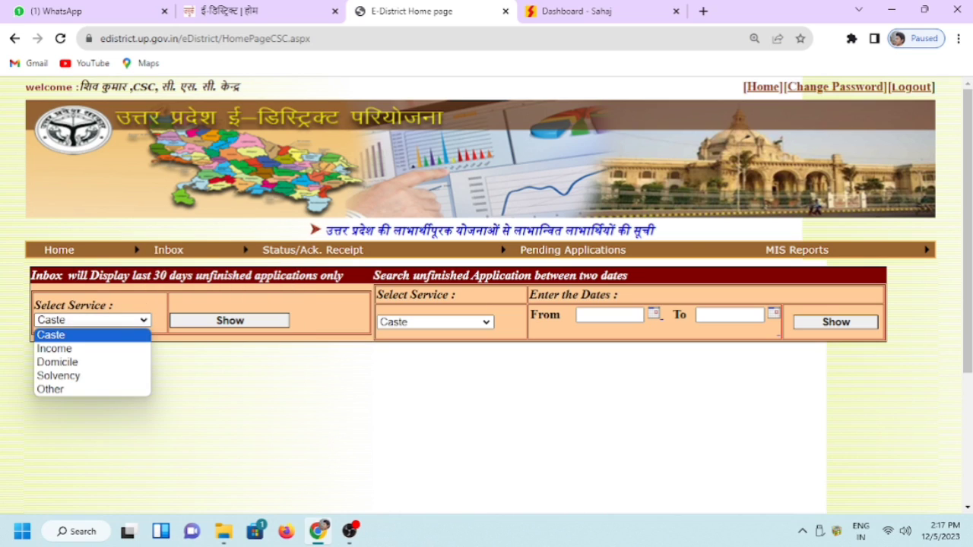
drag(38, 276, 337, 289)
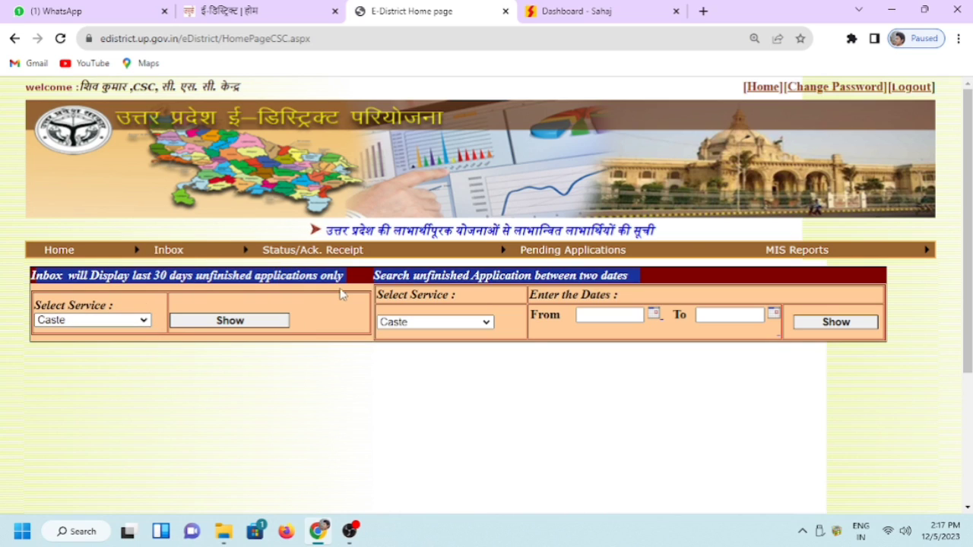
click(120, 325)
click(100, 348)
click(223, 320)
click(232, 323)
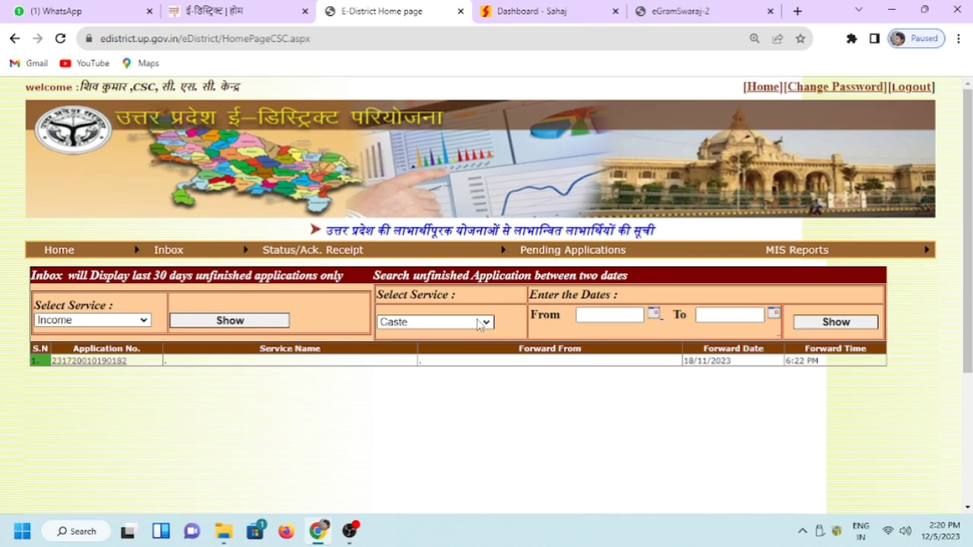
Step: Search the unfinished applications for the Income service from 01-04-2023 to 05-12-2023
click(484, 323)
click(488, 325)
click(488, 324)
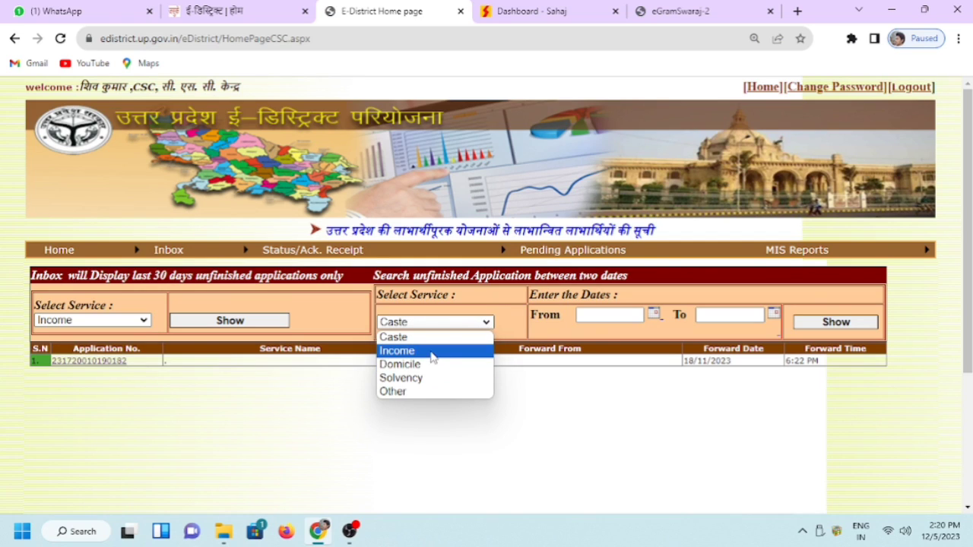
click(432, 352)
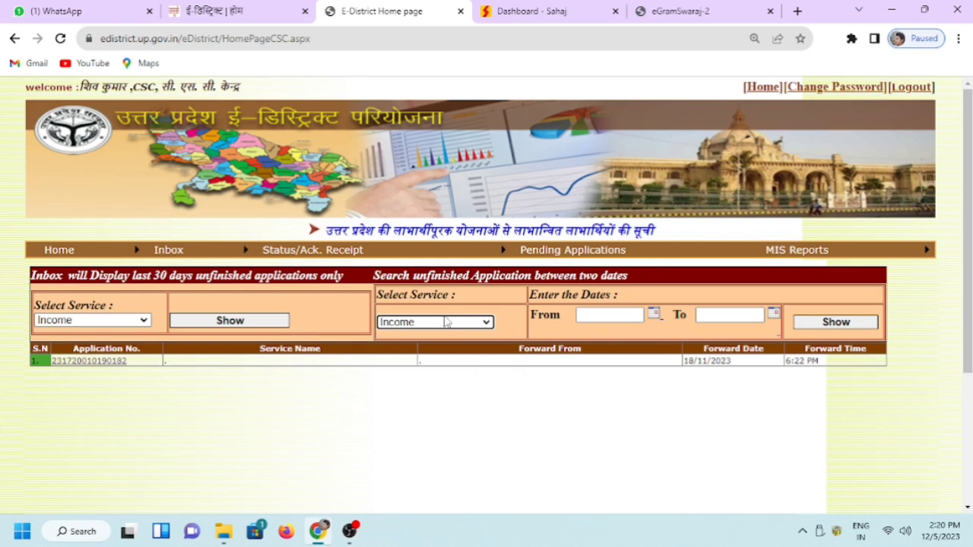
click(653, 320)
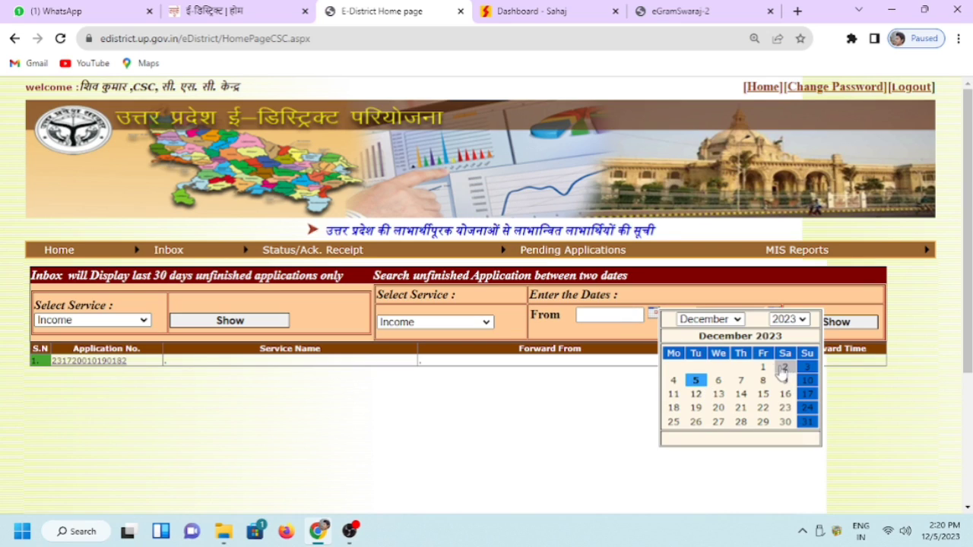
click(731, 321)
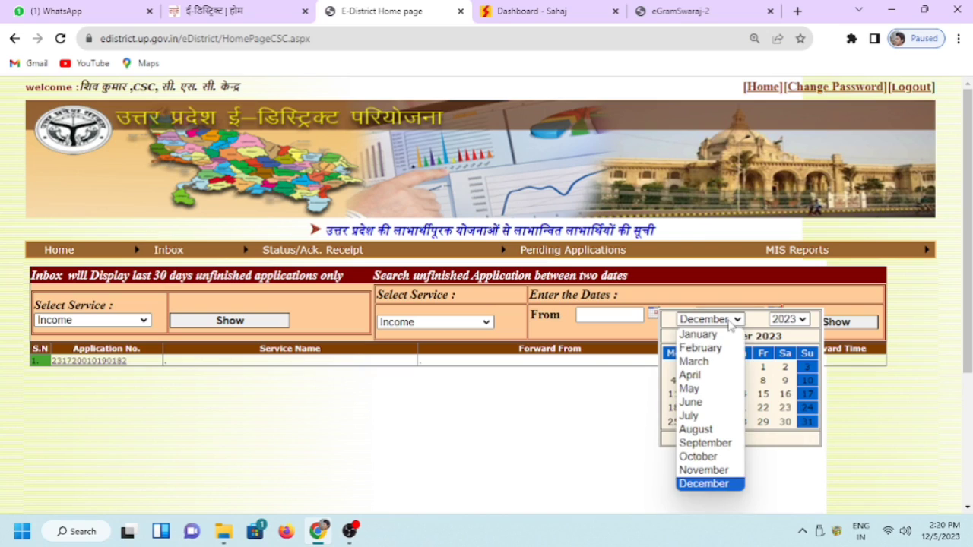
click(692, 375)
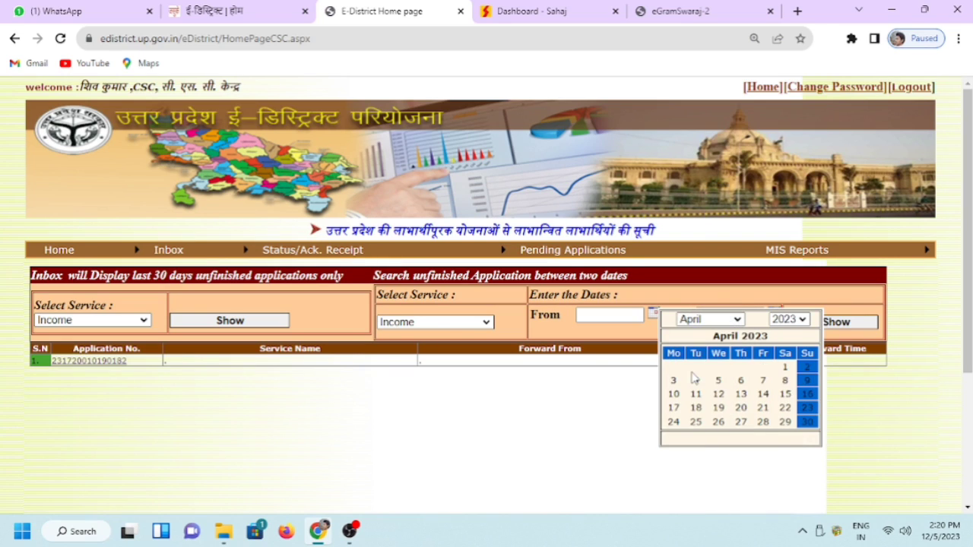
click(785, 367)
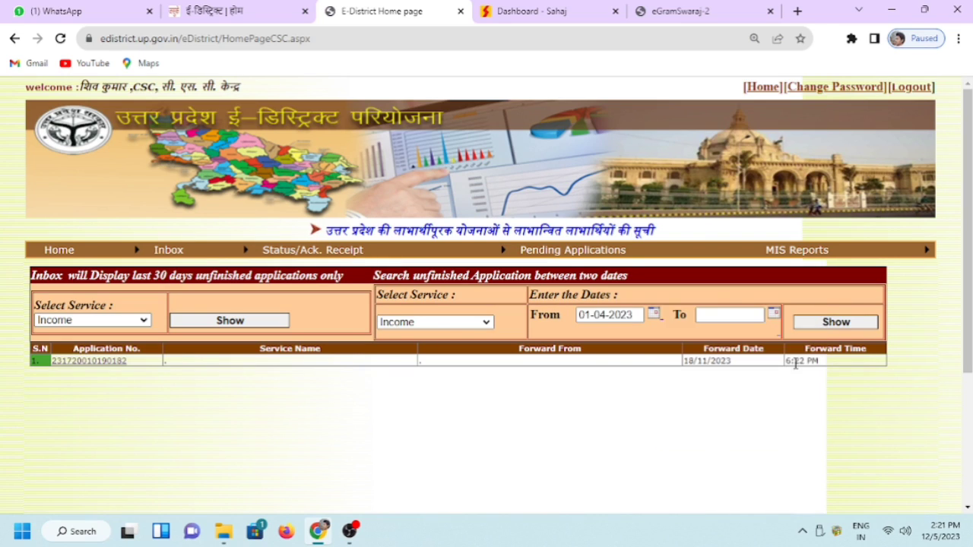
click(773, 314)
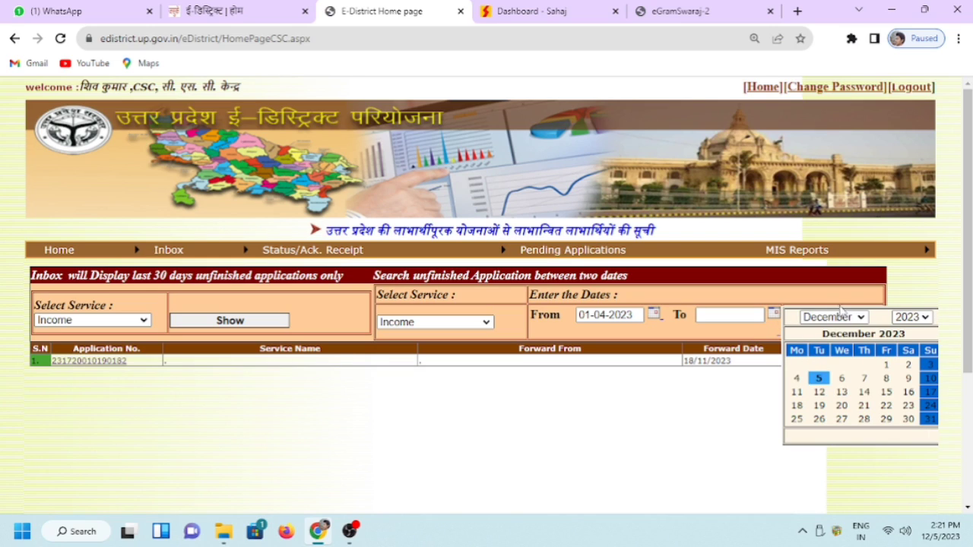
click(819, 378)
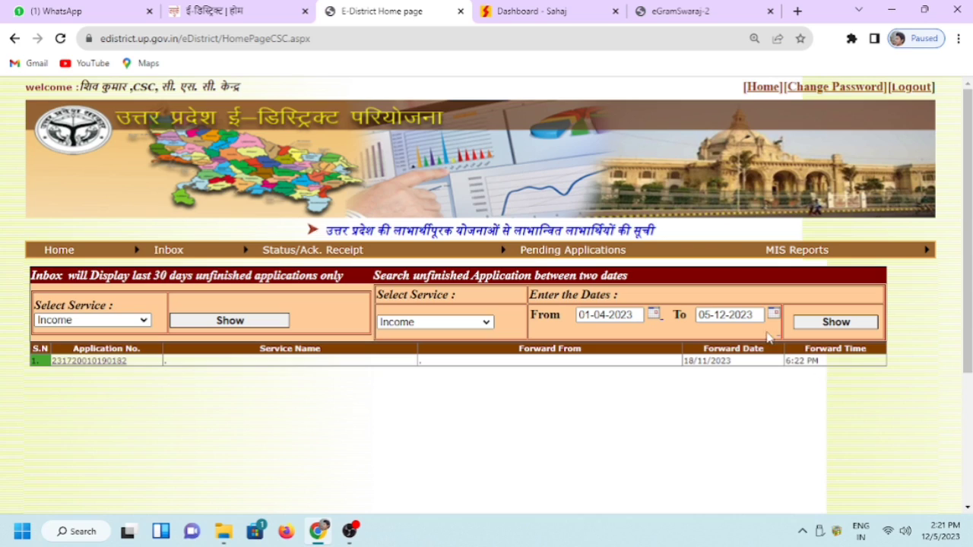
click(829, 325)
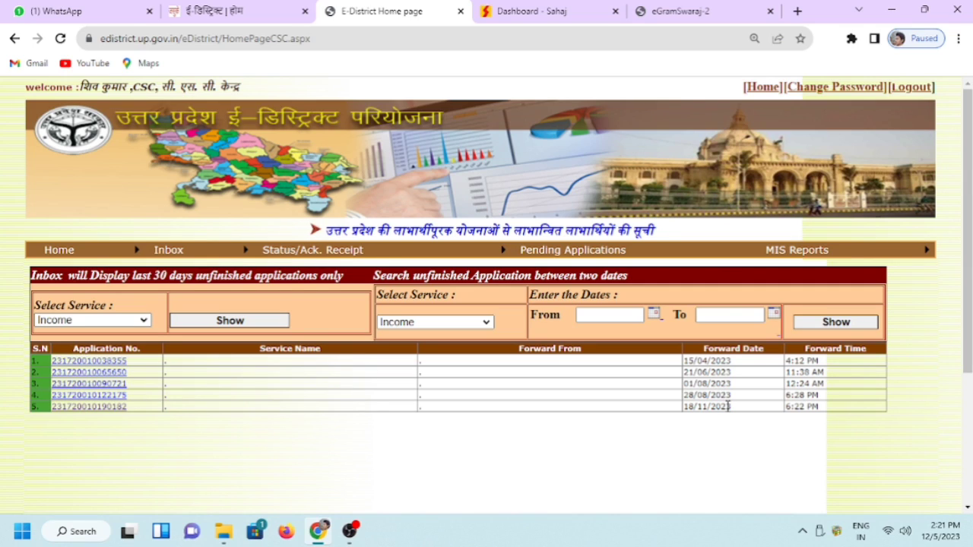
Step: Open the income certificate of the application forwarded on 15/04/2023 and bring up its print preview
click(97, 362)
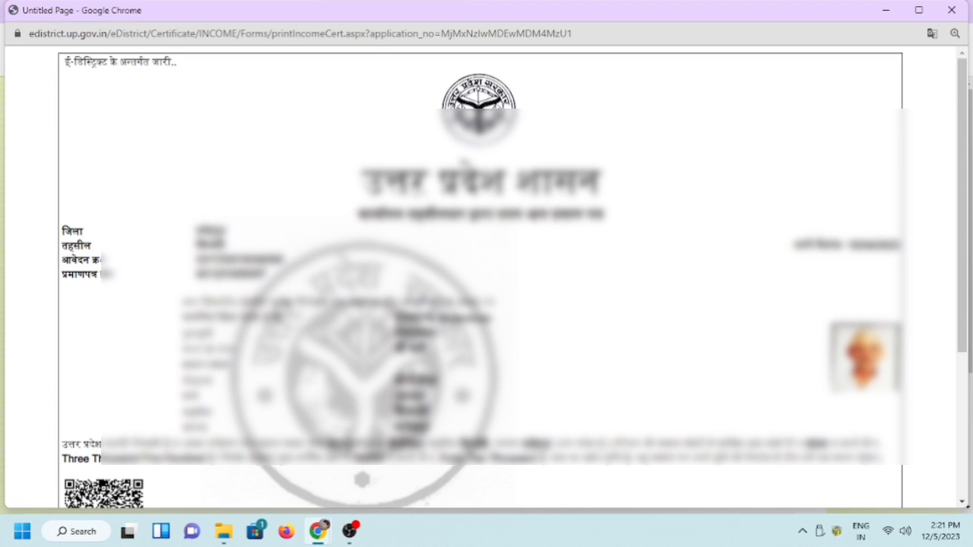
scroll(486, 273, down, 3)
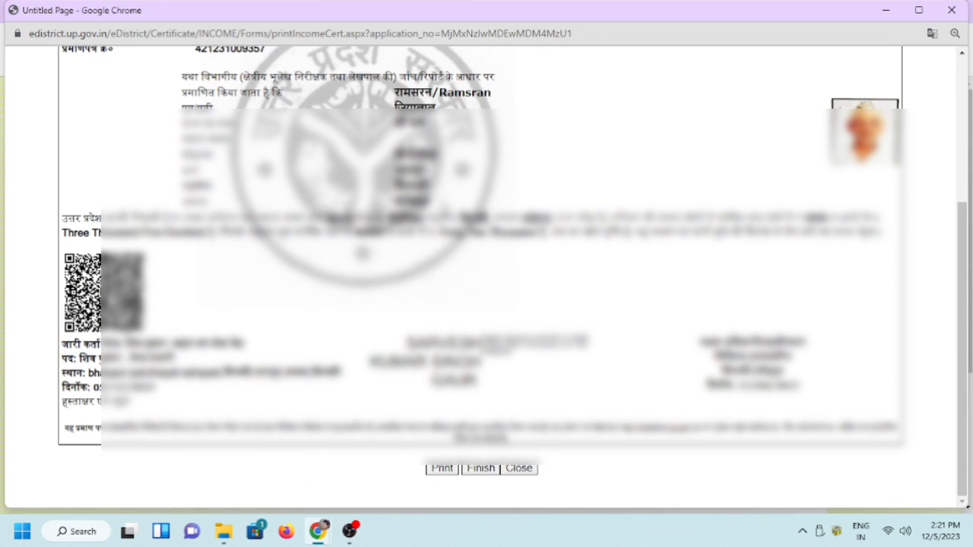
click(448, 469)
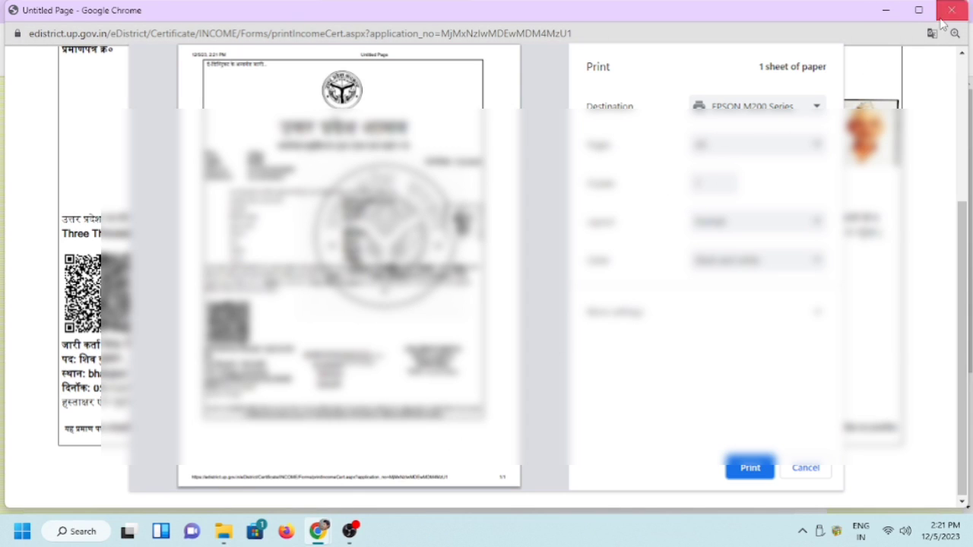
Step: Minimise the certificate window and return to the e-District home page with its list of services
click(886, 10)
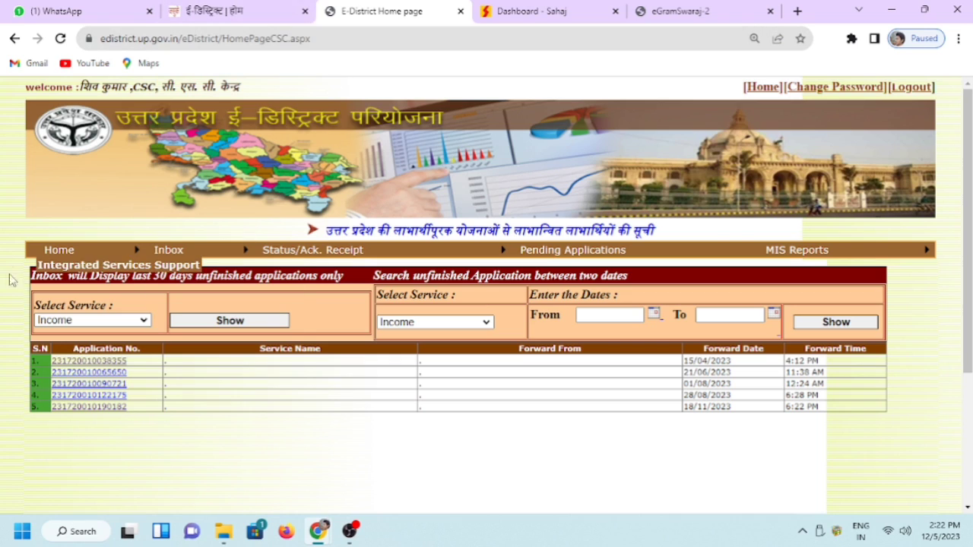
click(48, 253)
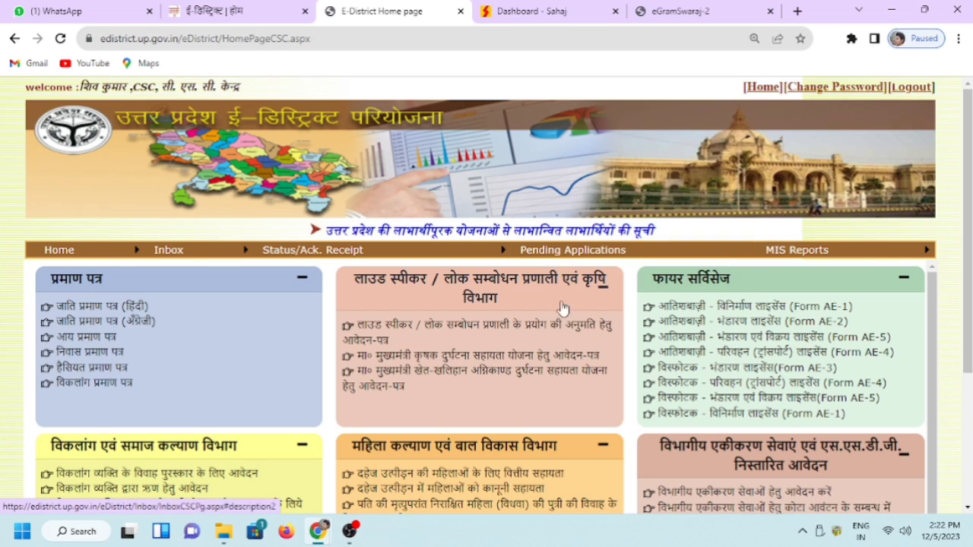
mouse_move(172, 258)
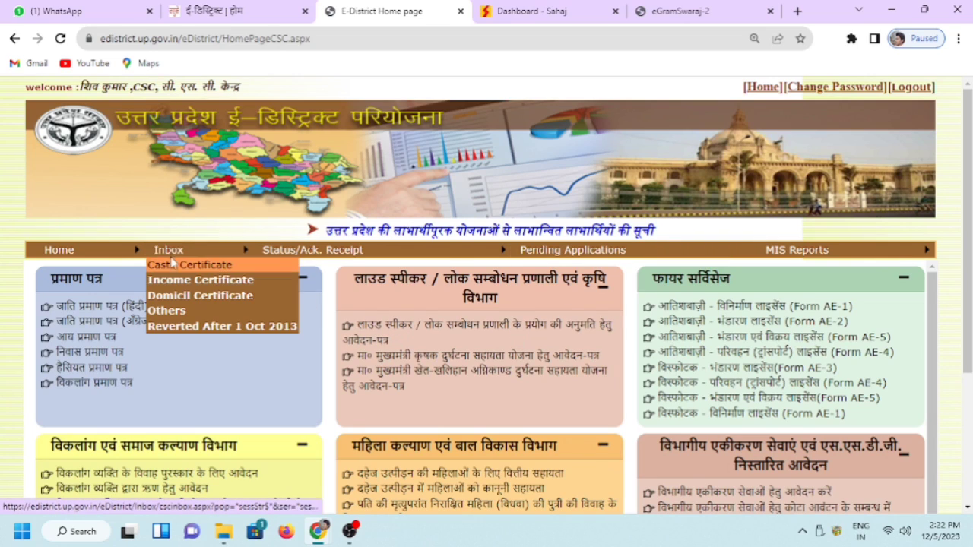